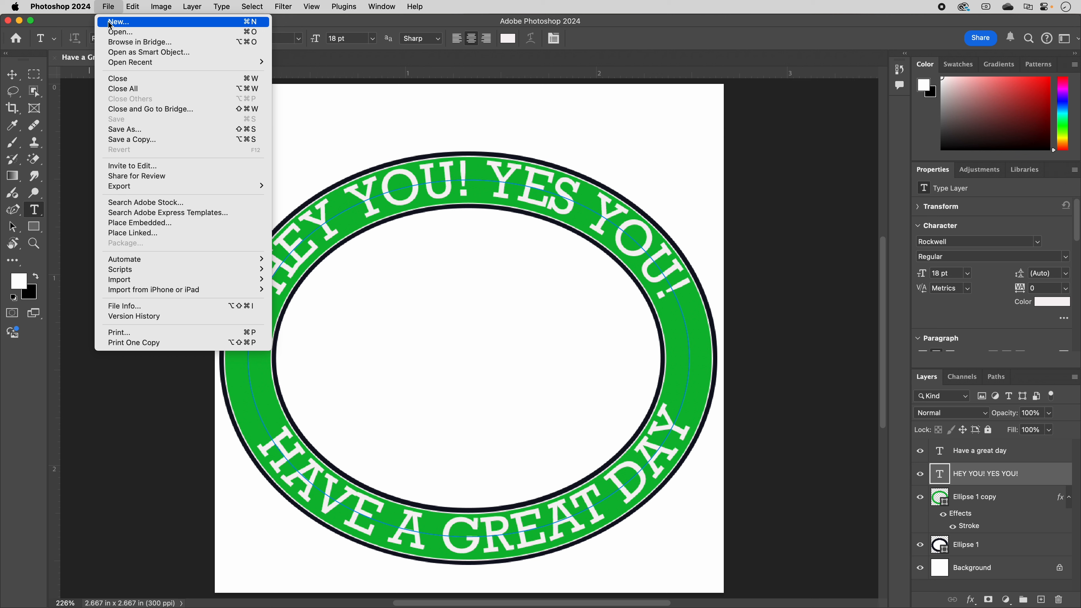
Open the Save for Web (Legacy) export of the ring artwork
mouse_move(131, 188)
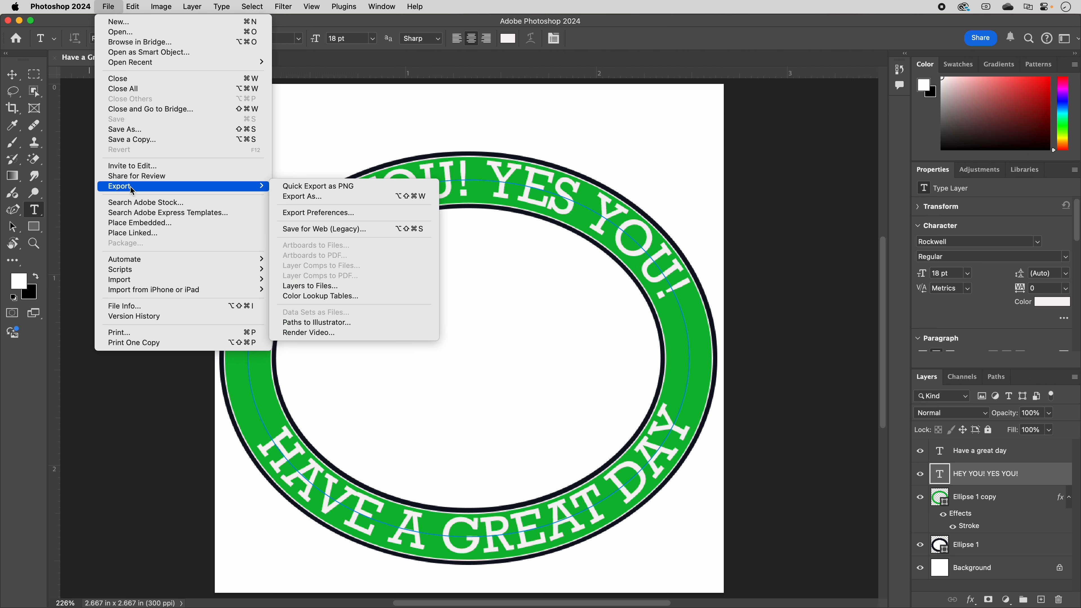
click(385, 231)
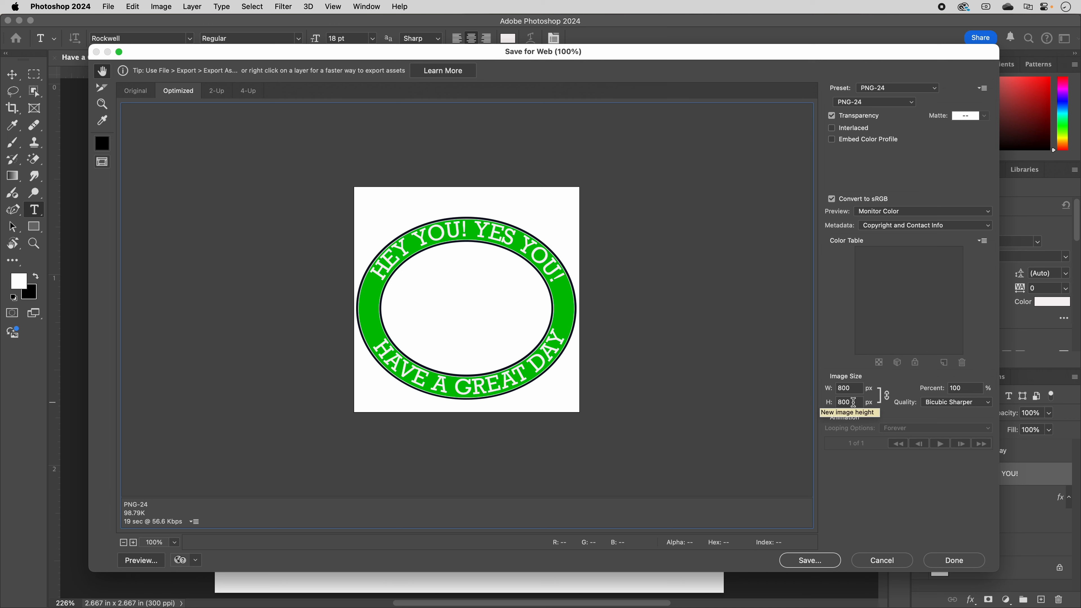
Set the export image width to 4000 px and inspect the enlarged preview
double_click(853, 388)
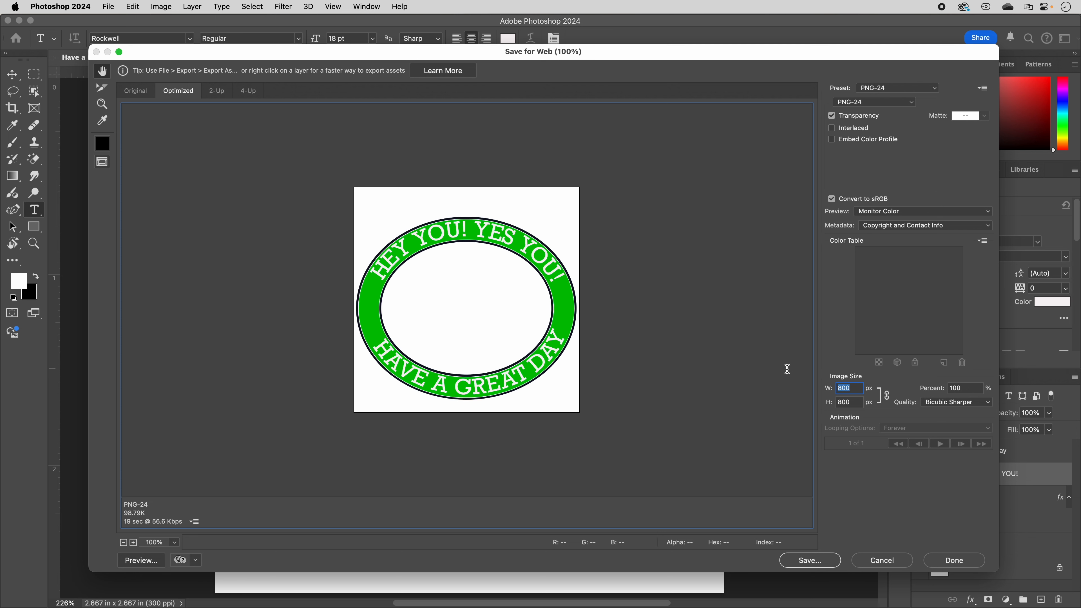
text(4000)
key(Tab)
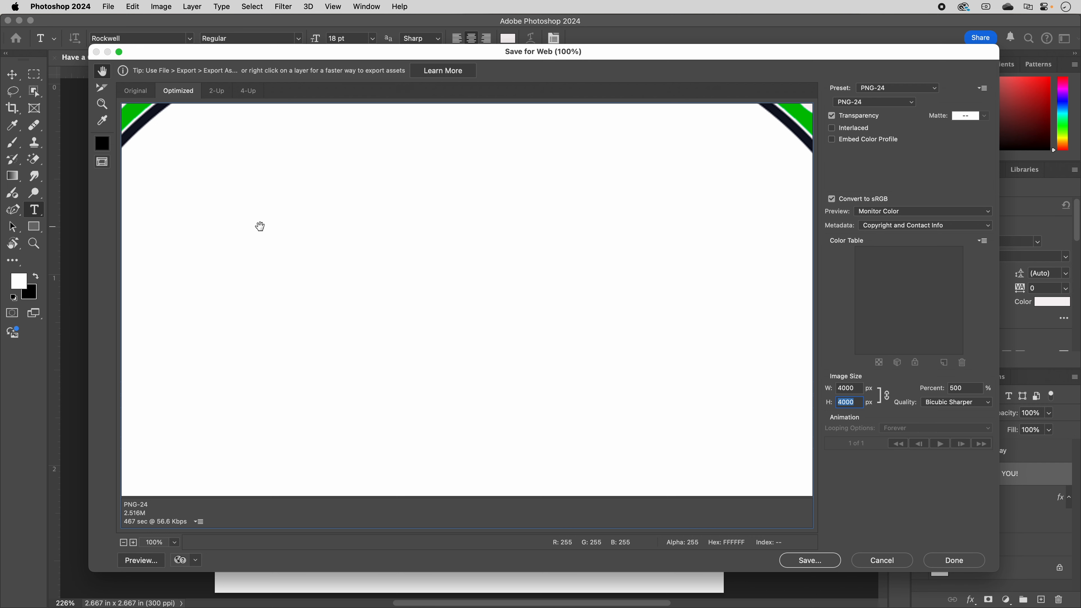
scroll(261, 226, up, 10)
scroll(259, 225, right, 10)
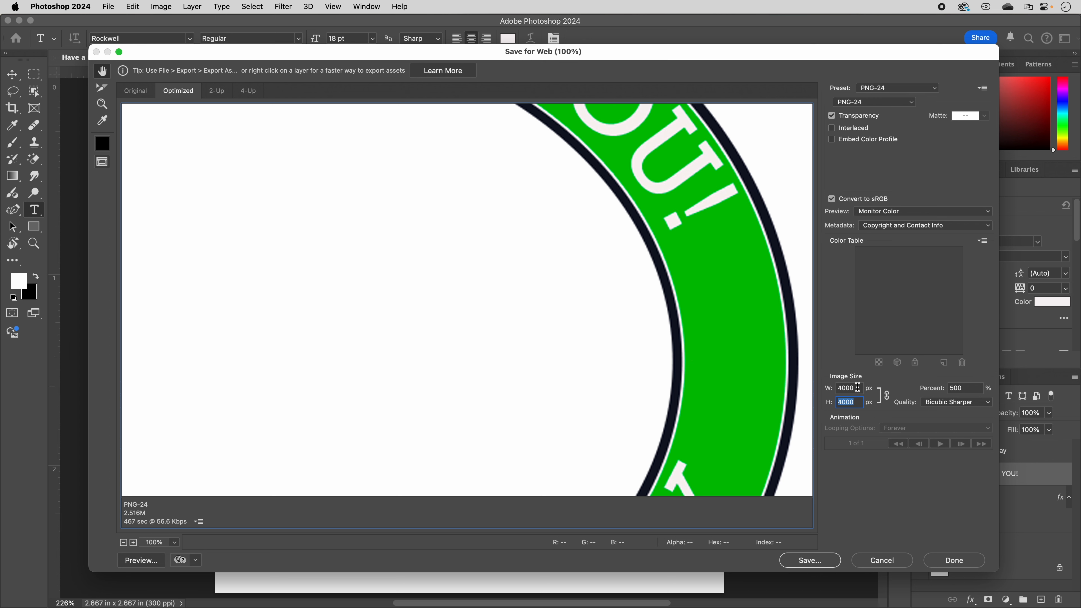
Set the export image width back to 800 px with proportions linked
double_click(858, 387)
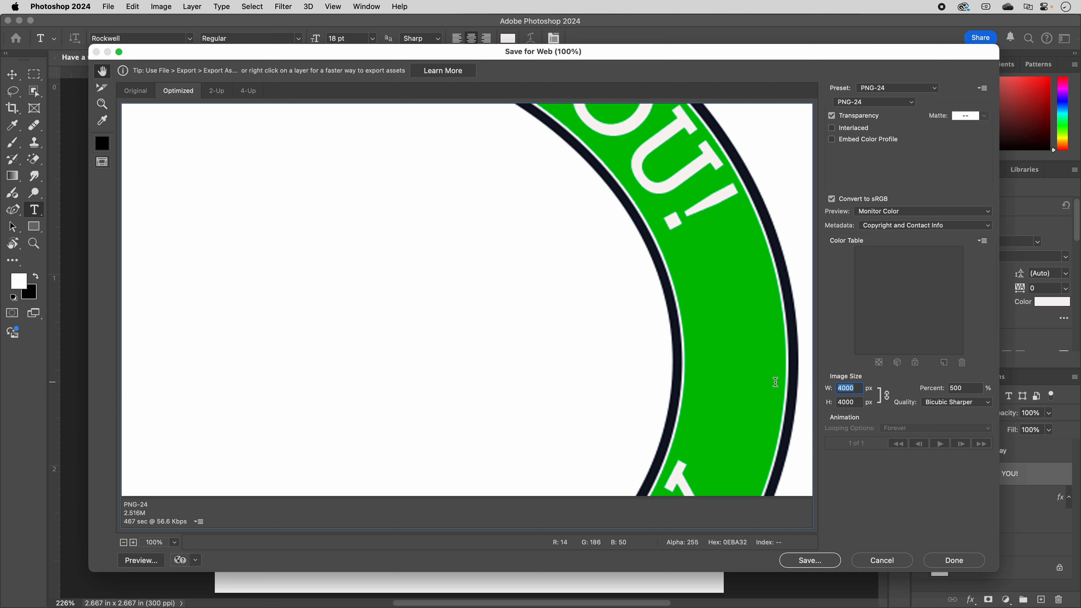
text(8)
key(Tab)
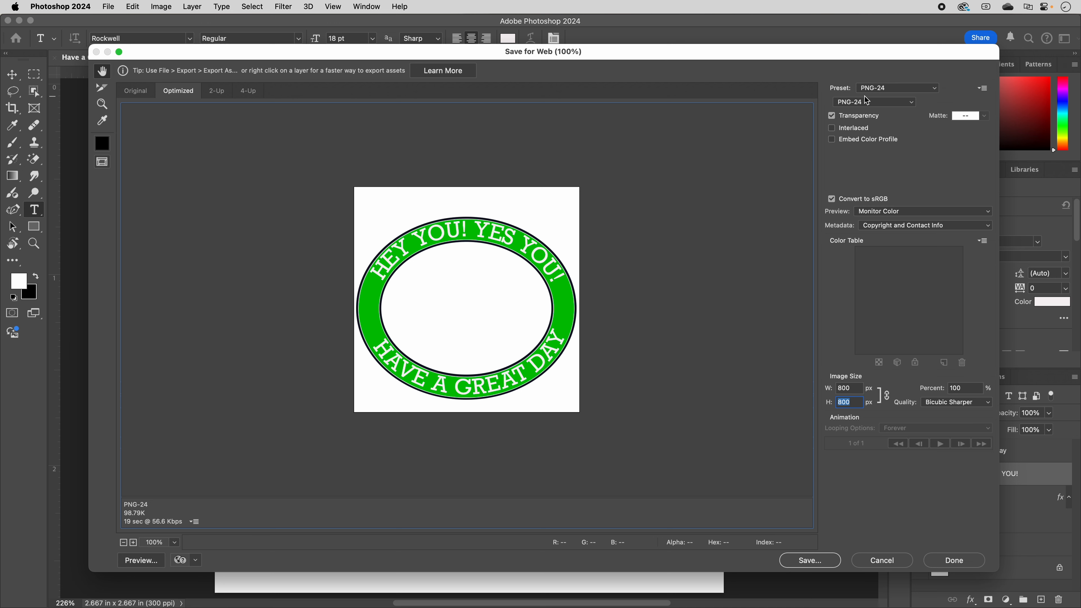
Apply the JPEG High preset to the export to compare its file size
click(899, 90)
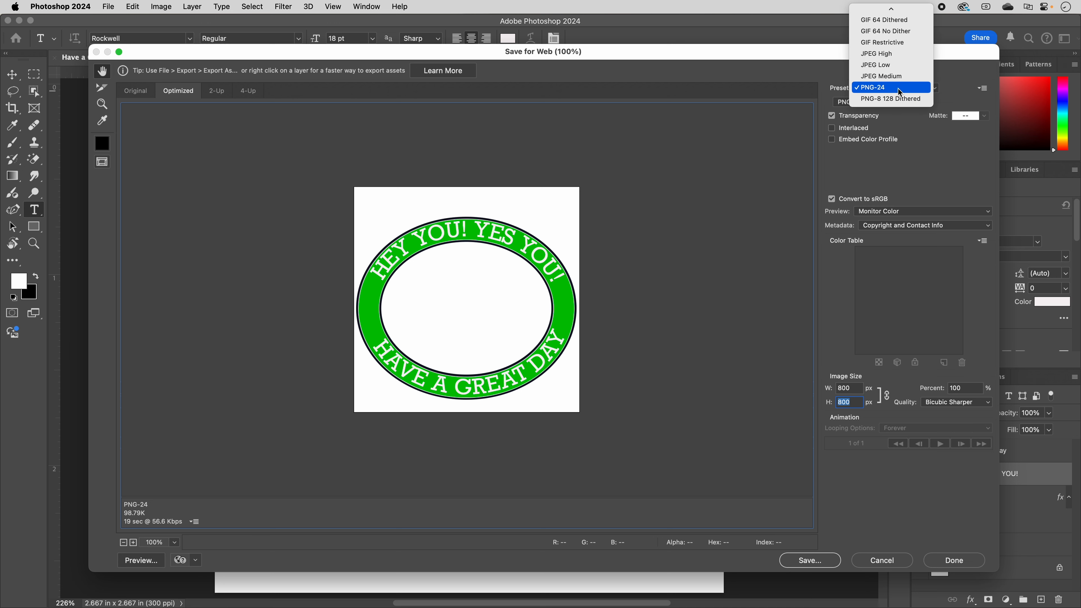
mouse_move(885, 6)
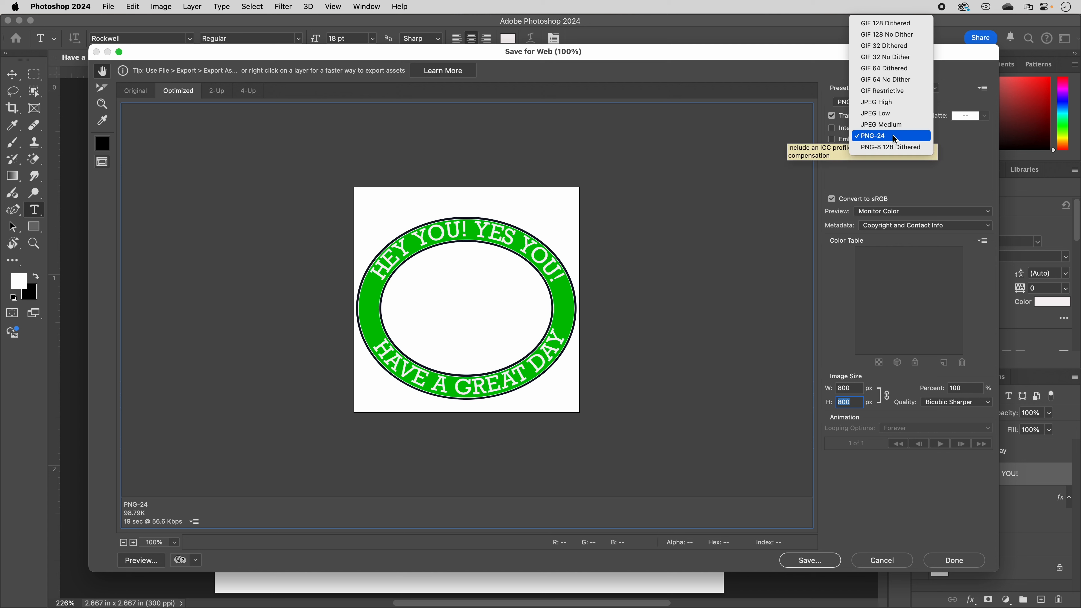
click(885, 103)
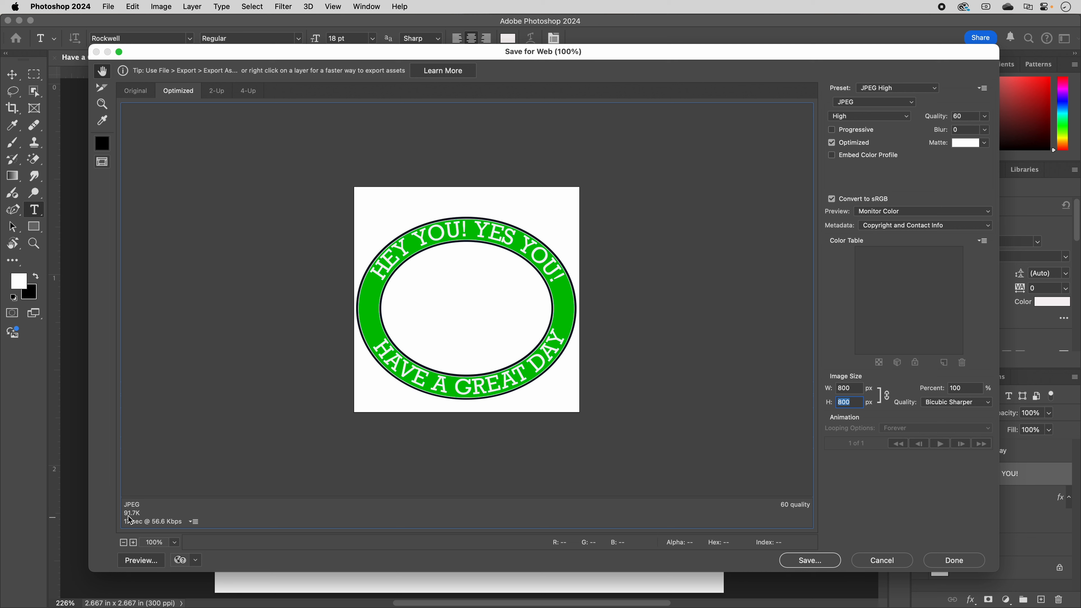
Set the export preset to PNG-24 and save the image to the Desktop as Have-a-Great-Day.png
click(898, 90)
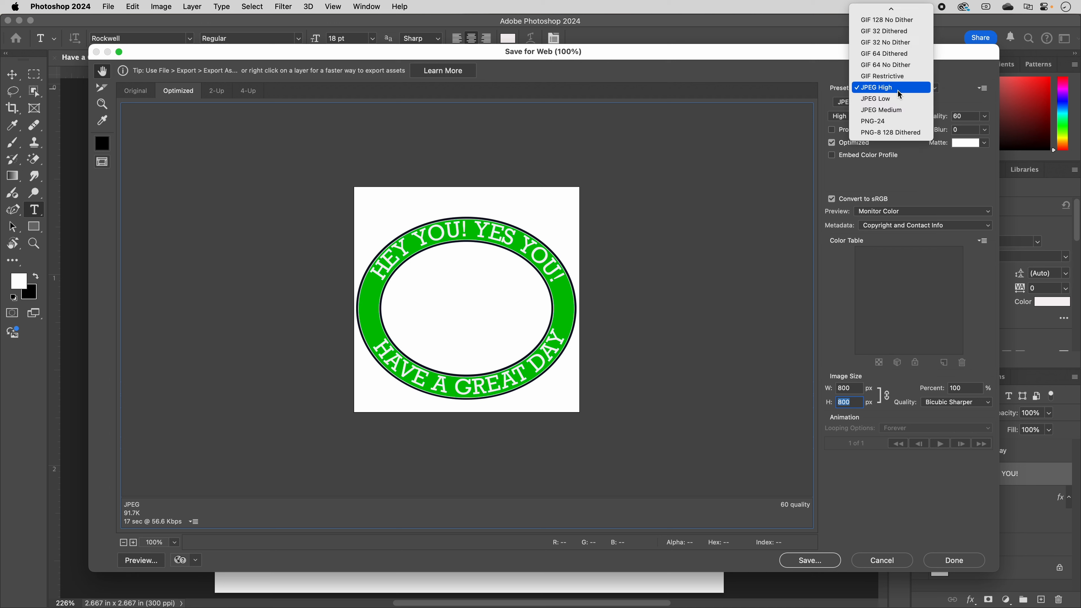
click(902, 121)
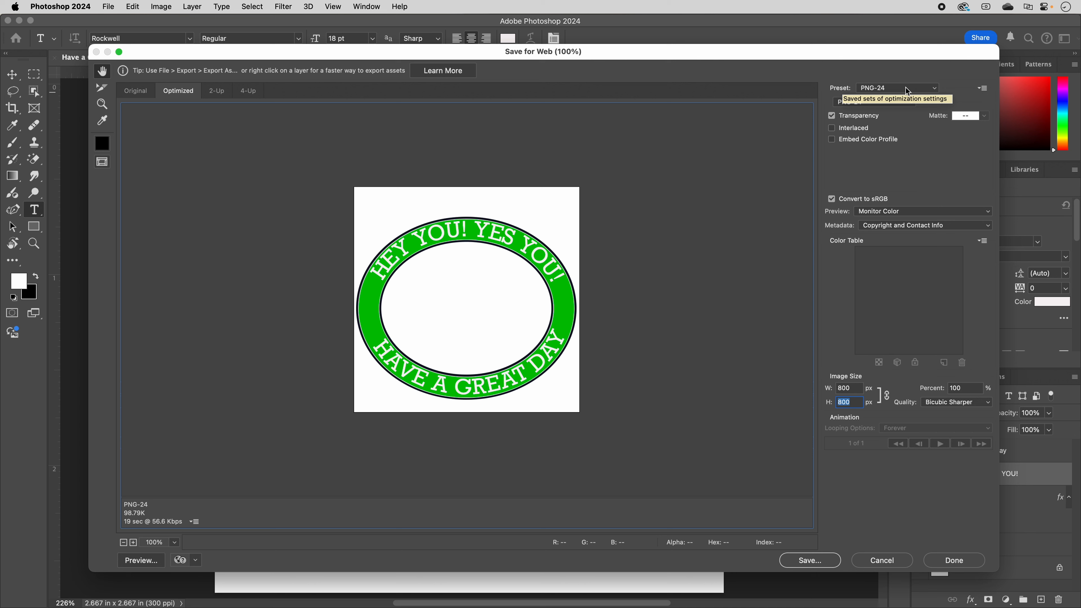
click(918, 92)
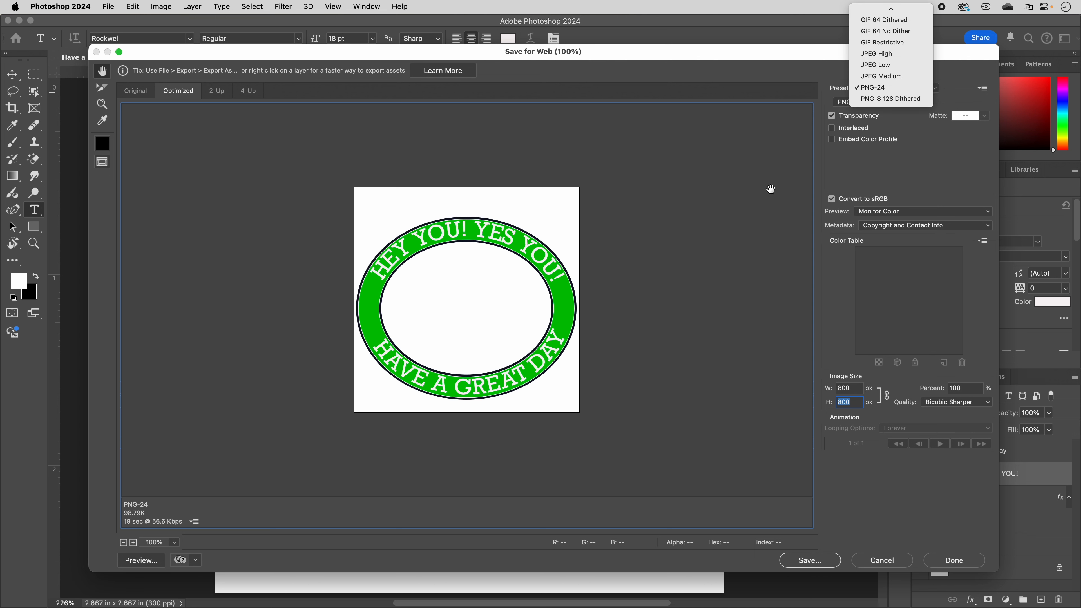
click(766, 240)
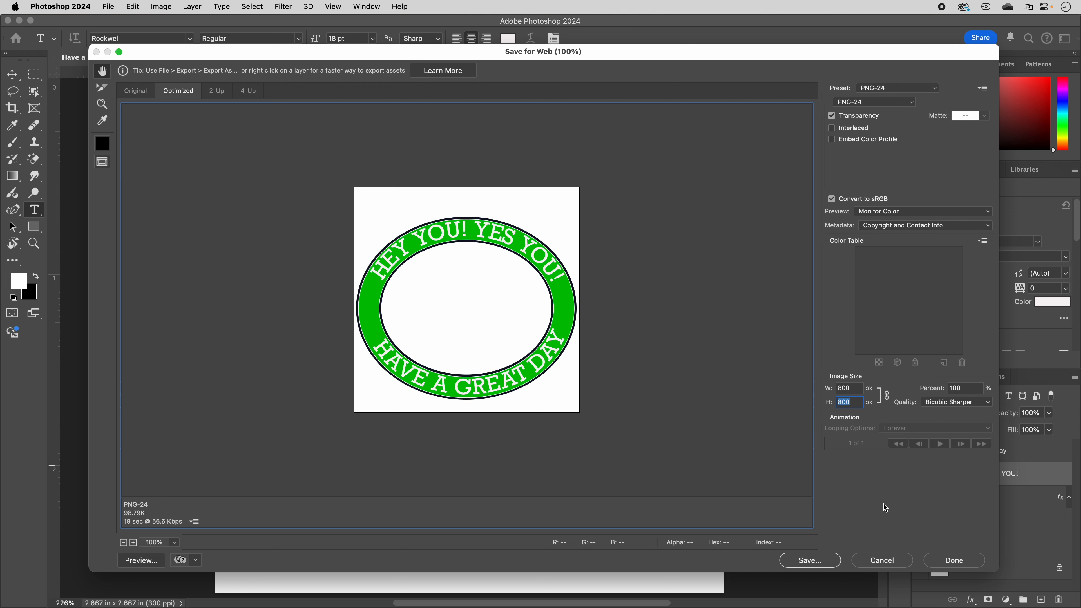
click(825, 561)
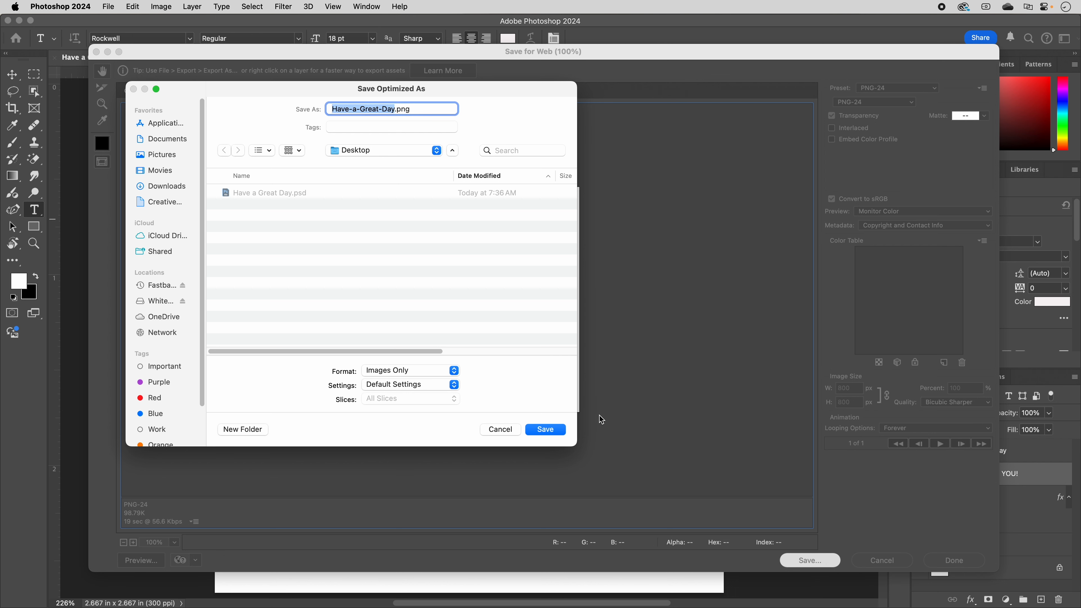
click(559, 430)
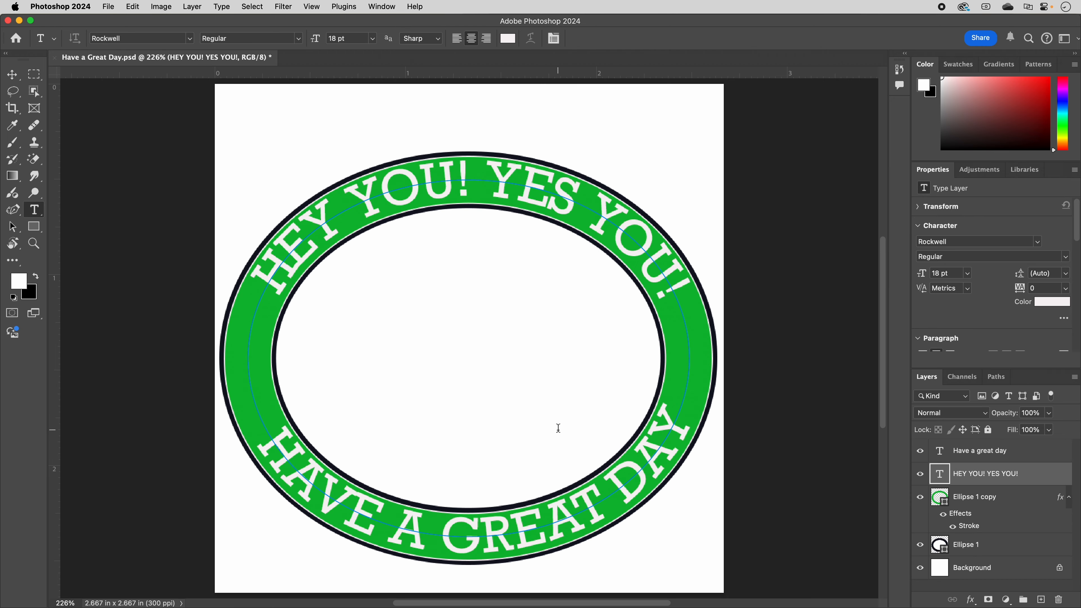
Switch to the Canvas discussion reply in Safari and choose Have-a-Great-Day.png from the Desktop as the image to upload
key(super+Tab)
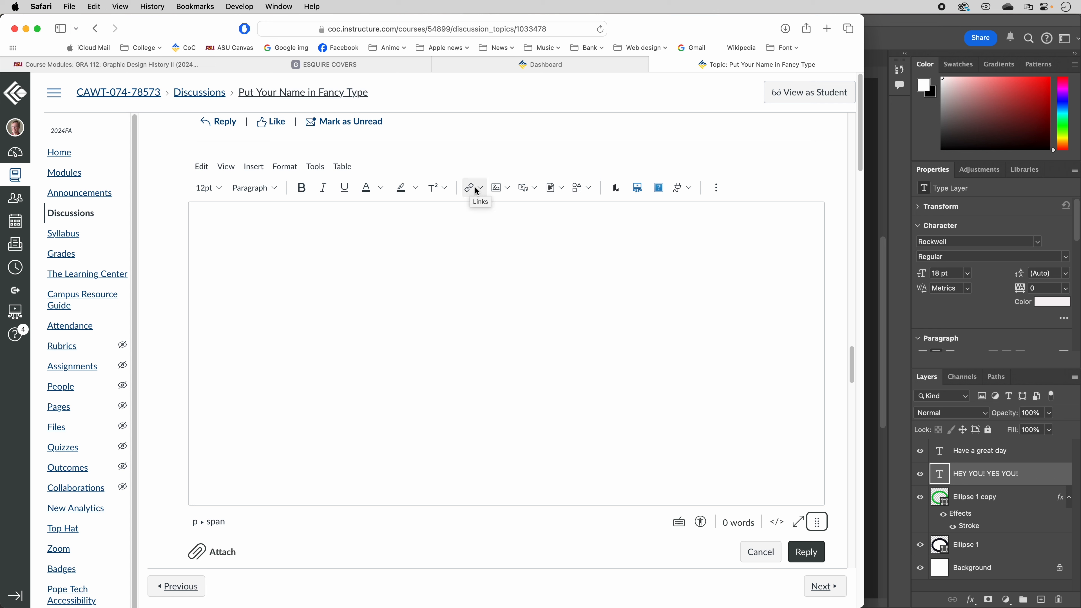
click(505, 184)
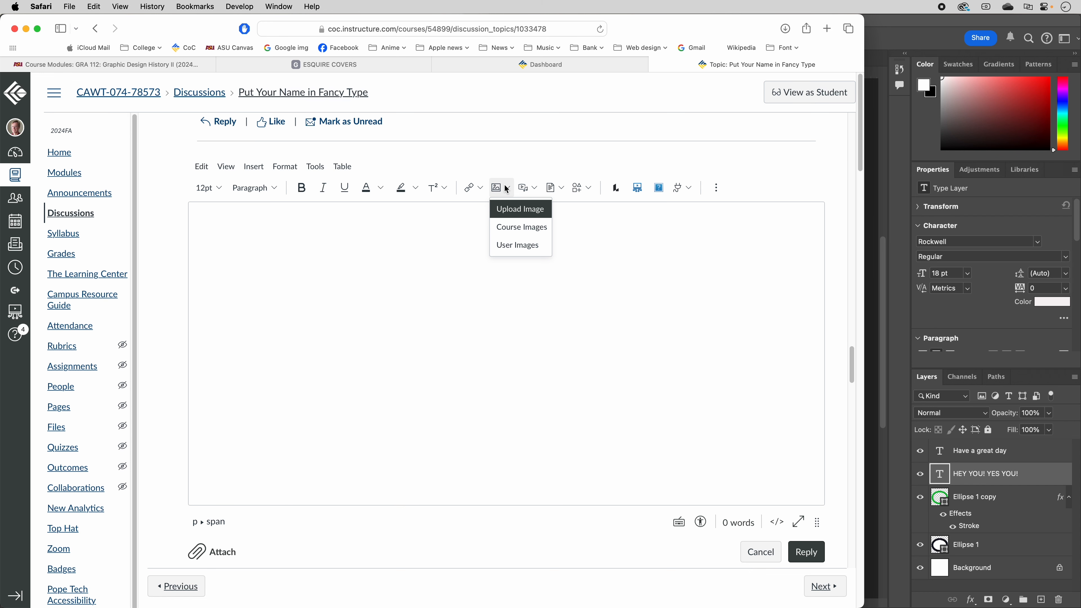
click(518, 209)
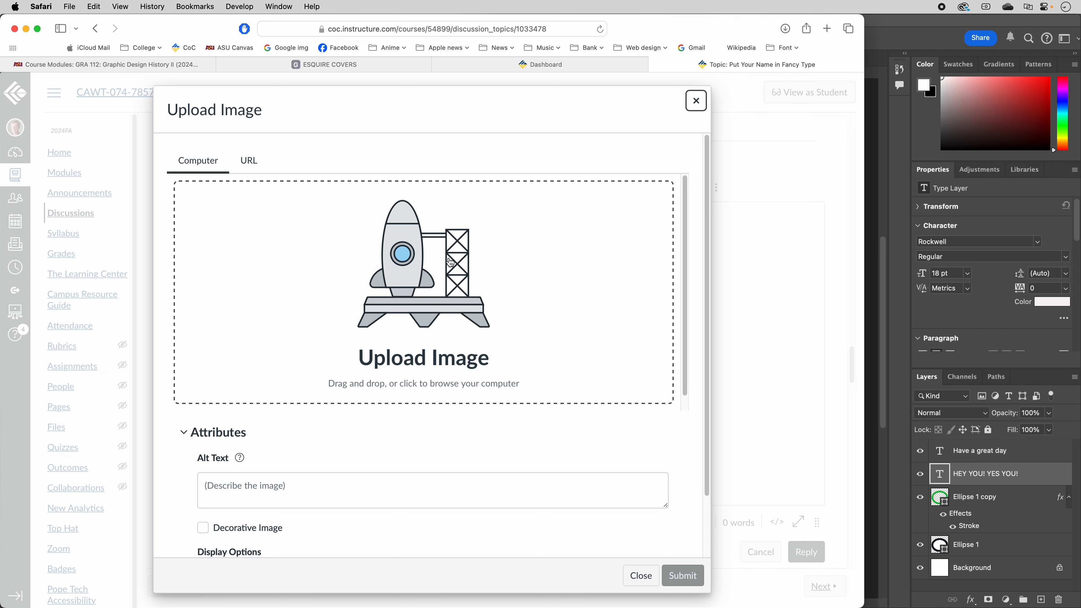
click(425, 280)
key(super+d)
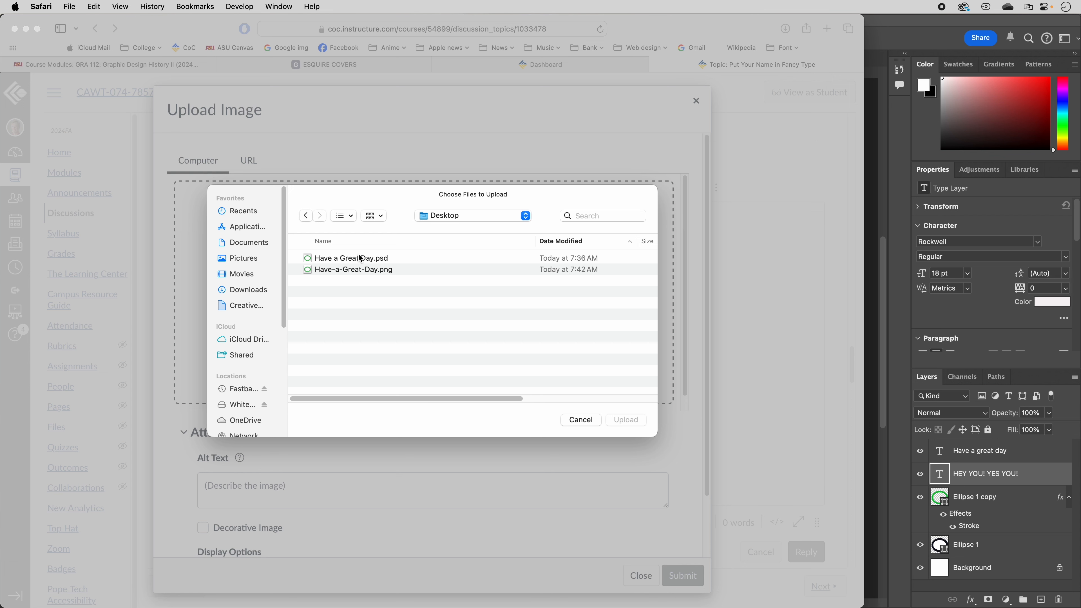
click(325, 270)
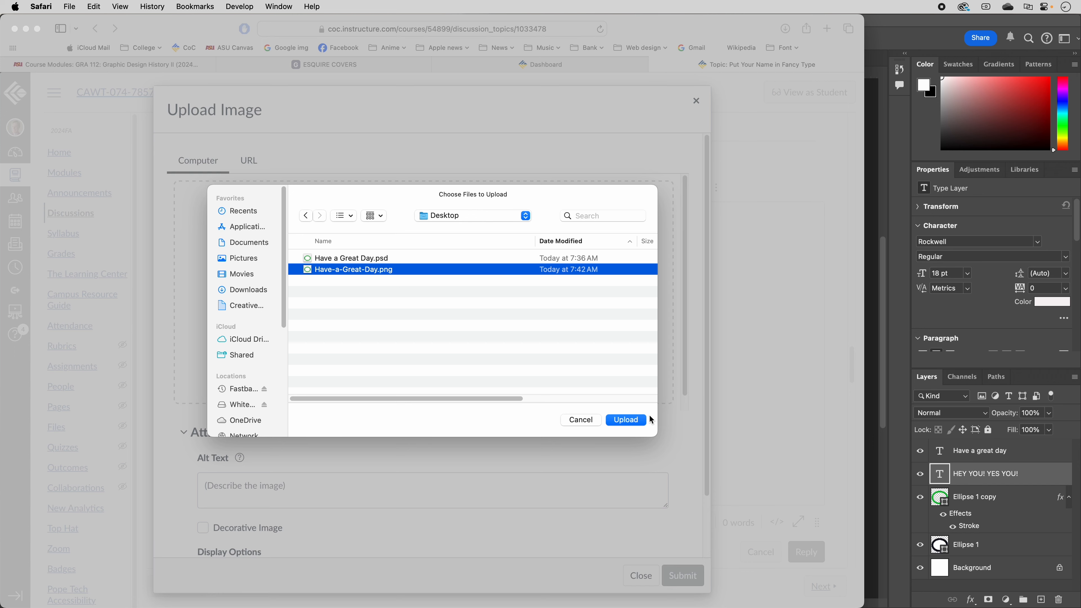
click(636, 420)
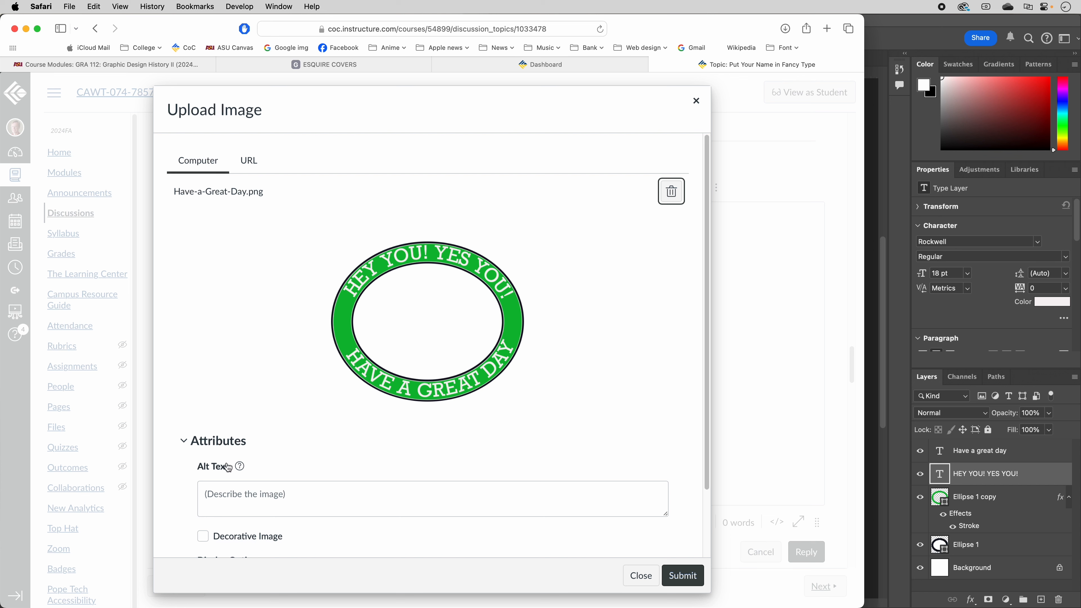
Give the image the alt text "Hey you! Yes You! Have a great day!" and embed it in the reply
click(275, 498)
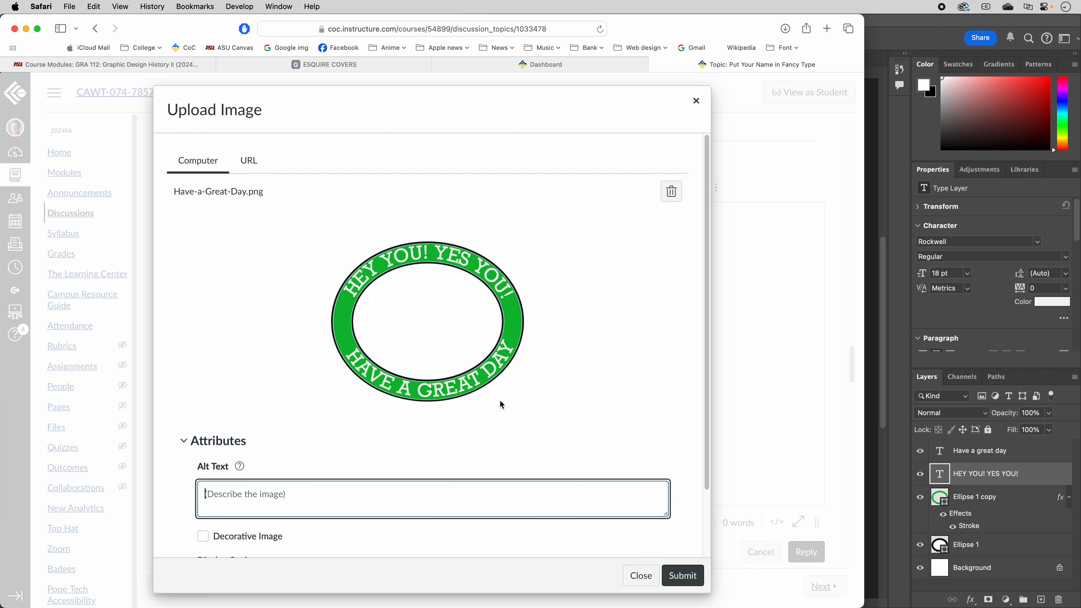
text(Hey you! Yes You! Have a gr)
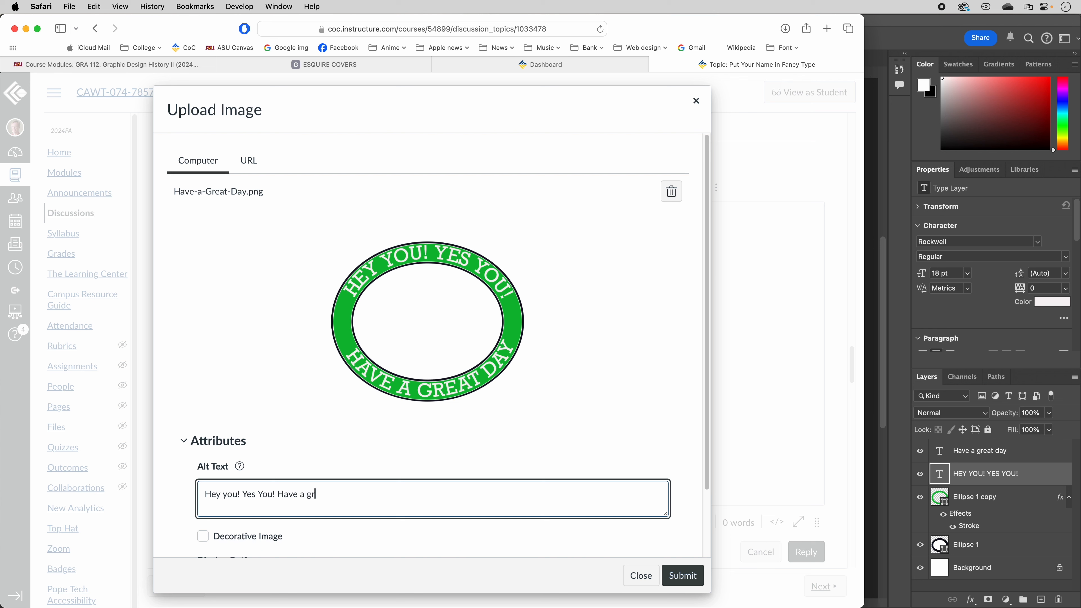
text(eat day!)
scroll(512, 533, down, 4)
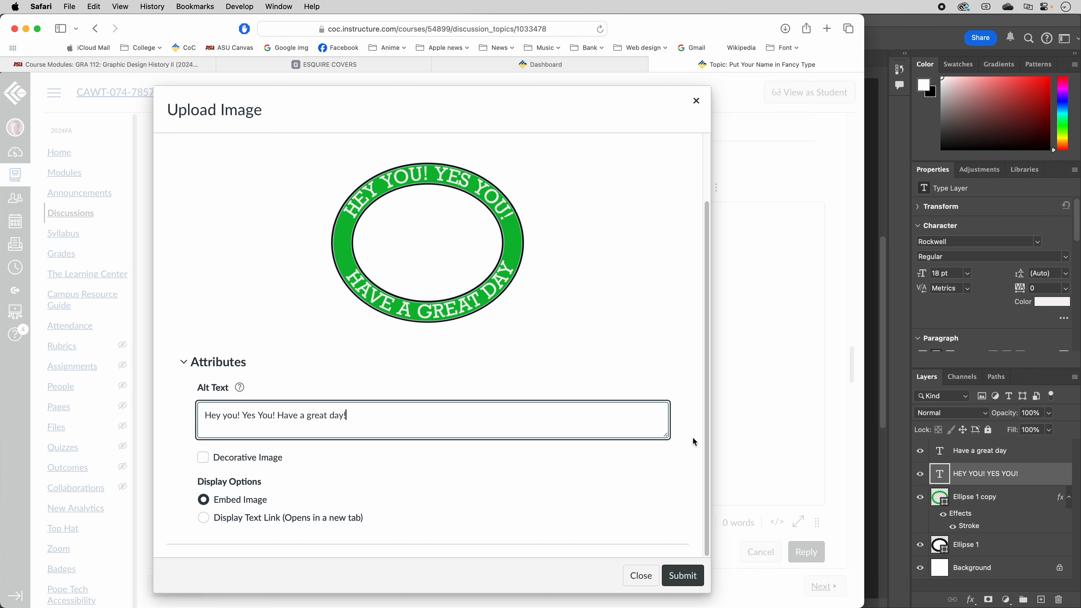
click(684, 576)
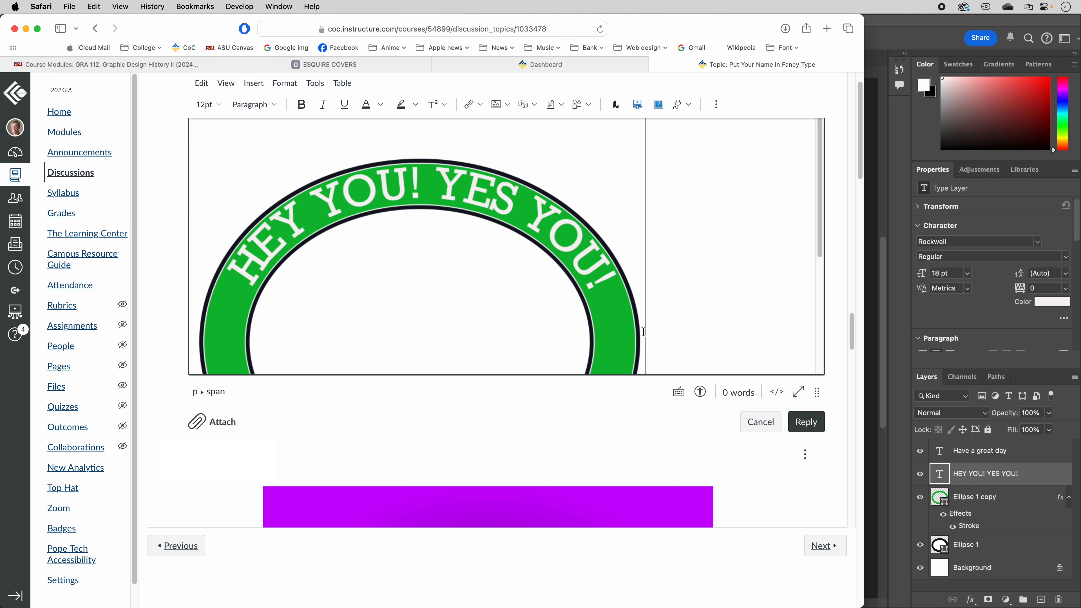
scroll(643, 332, down, 5)
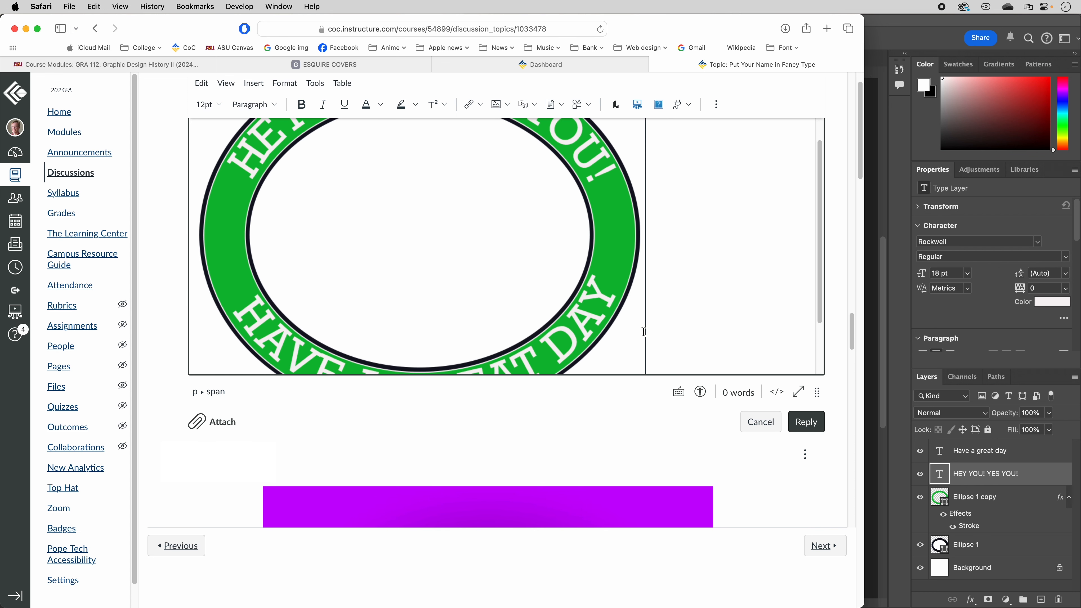
scroll(687, 241, up, 5)
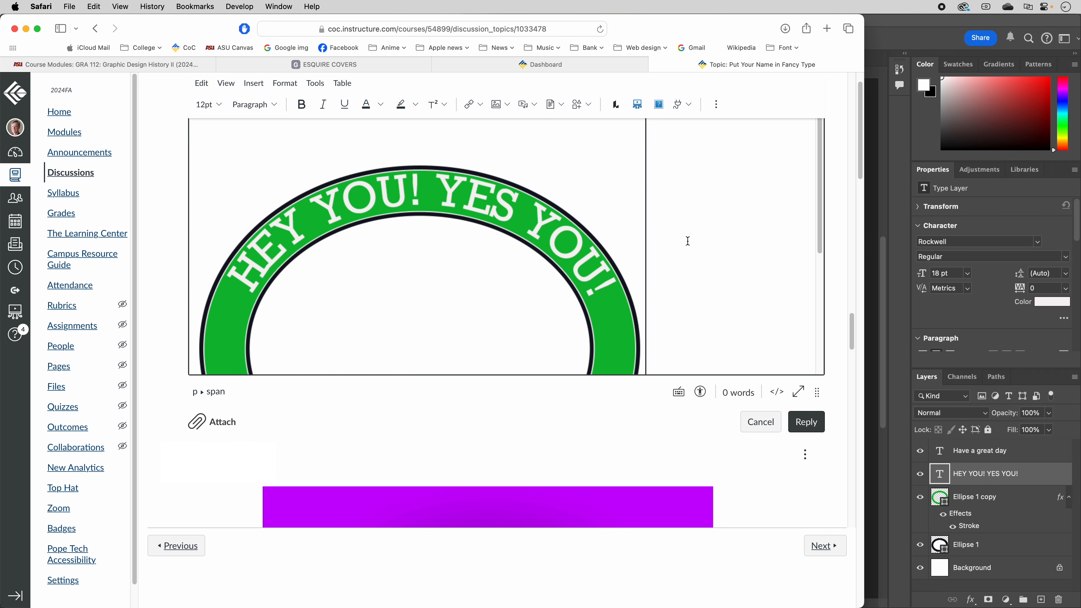